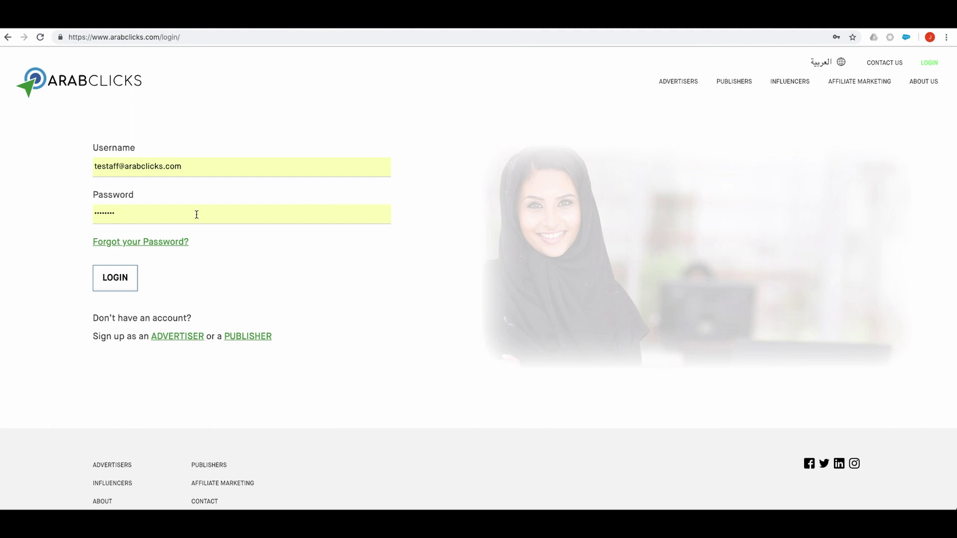
# - Log in to the ArabClicks publisher account with the pre-filled username and password
pyautogui.click(119, 282)
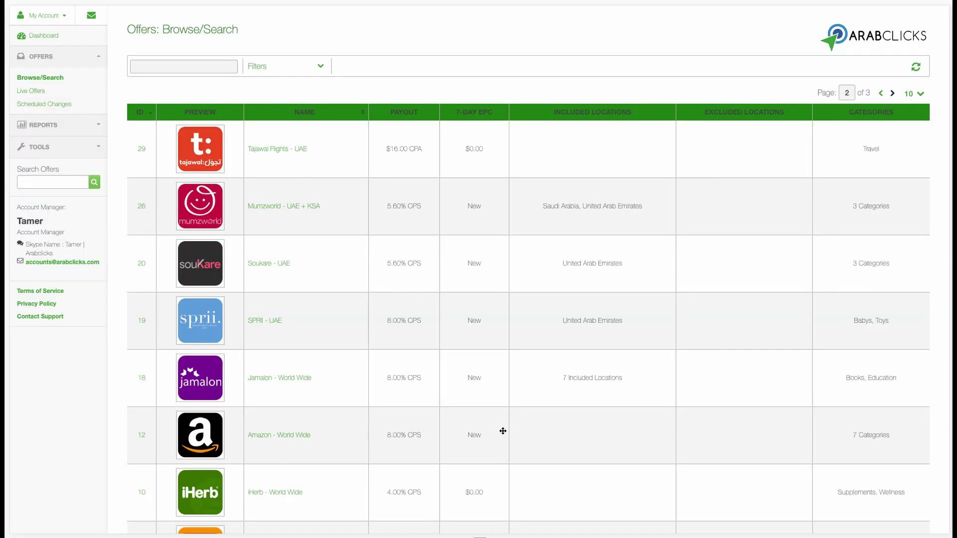
# - Open the Performance Report from the sidebar's REPORTS section
pyautogui.click(286, 72)
pyautogui.click(53, 127)
pyautogui.click(48, 146)
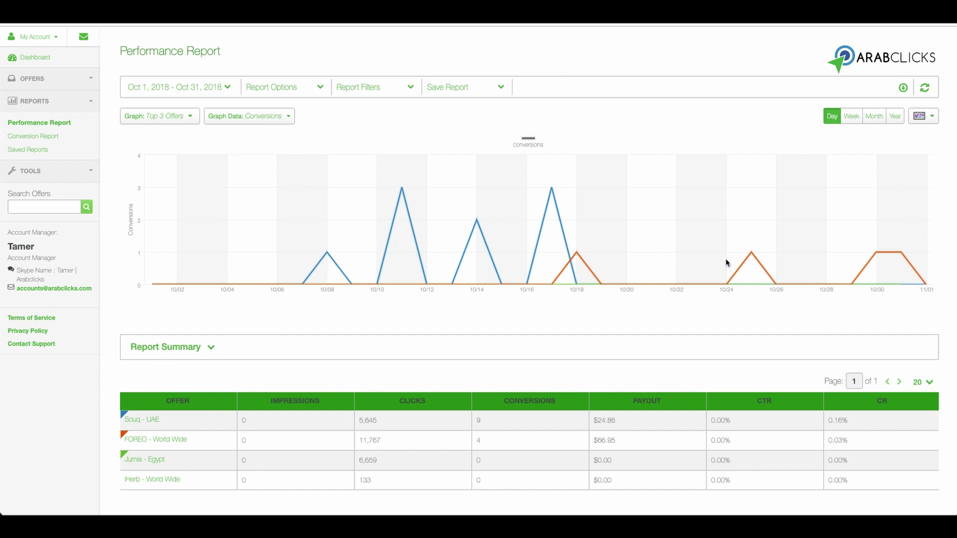
# - Expand the Report Summary totals and keep the date range at October 2018
pyautogui.click(211, 349)
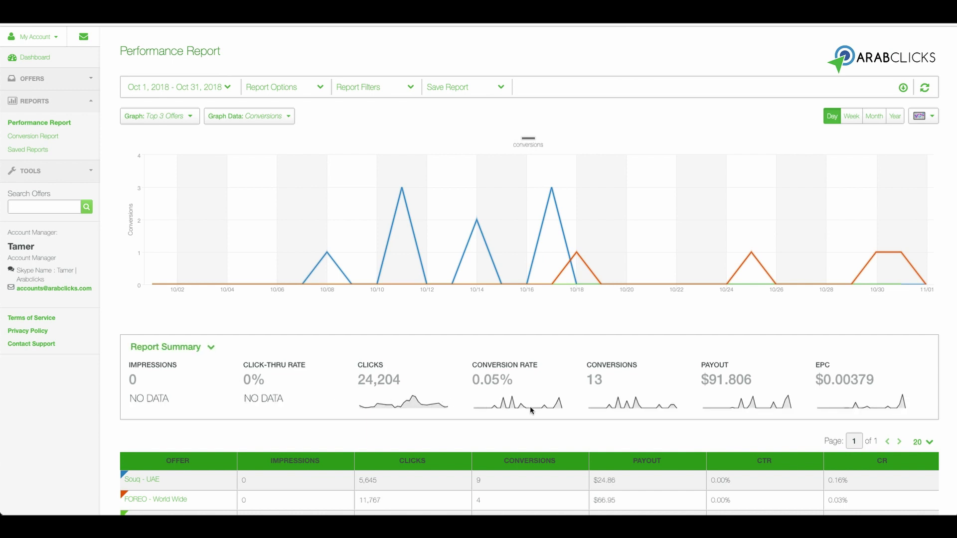
pyautogui.scroll(-1, 534, 406)
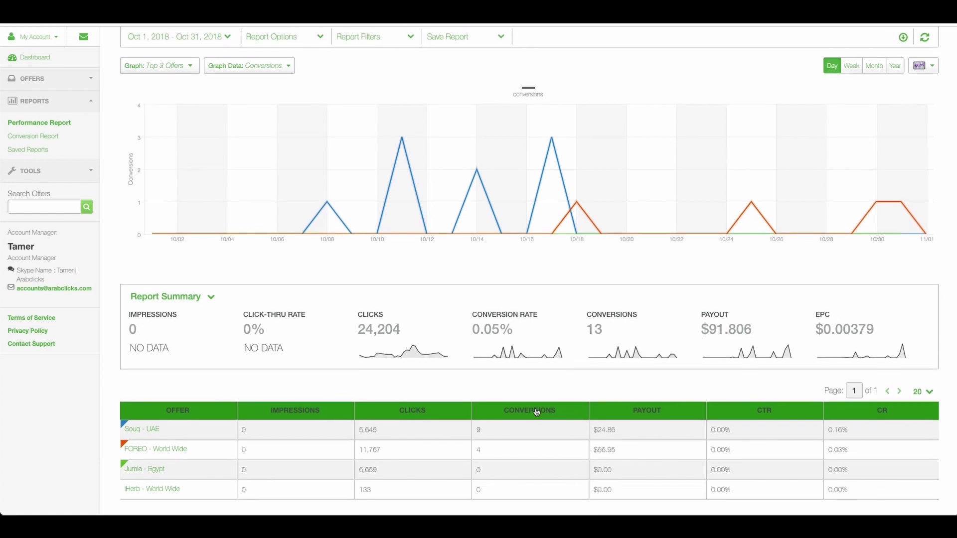
pyautogui.scroll(1, 525, 380)
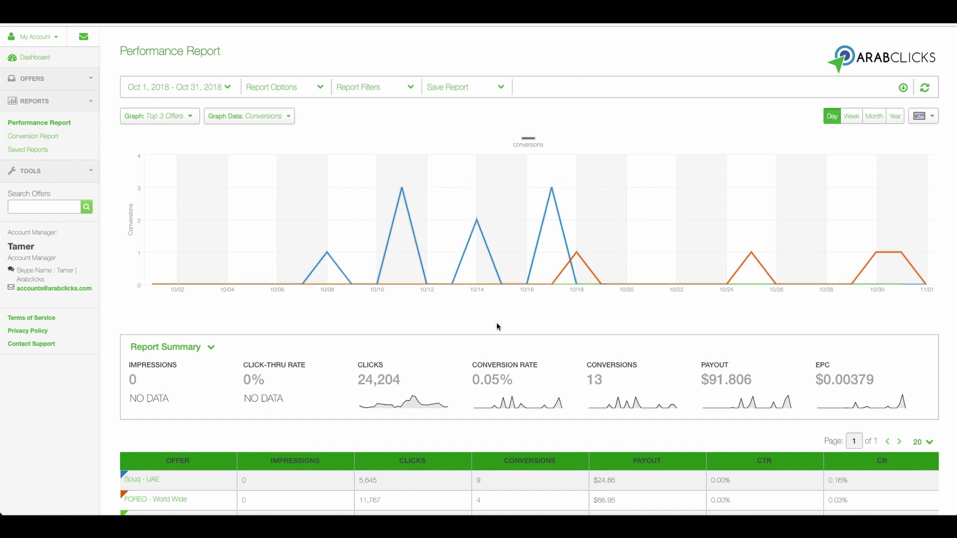
pyautogui.click(228, 88)
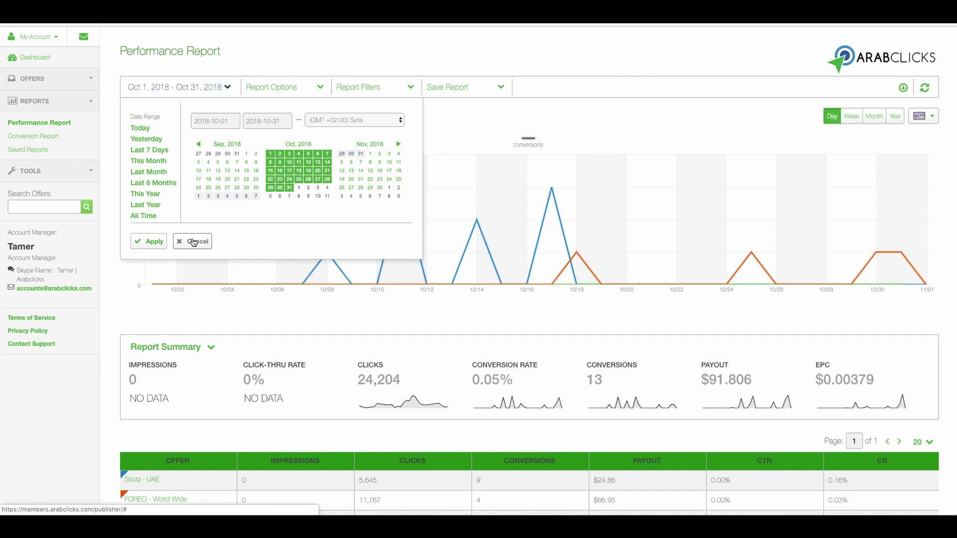
pyautogui.click(151, 242)
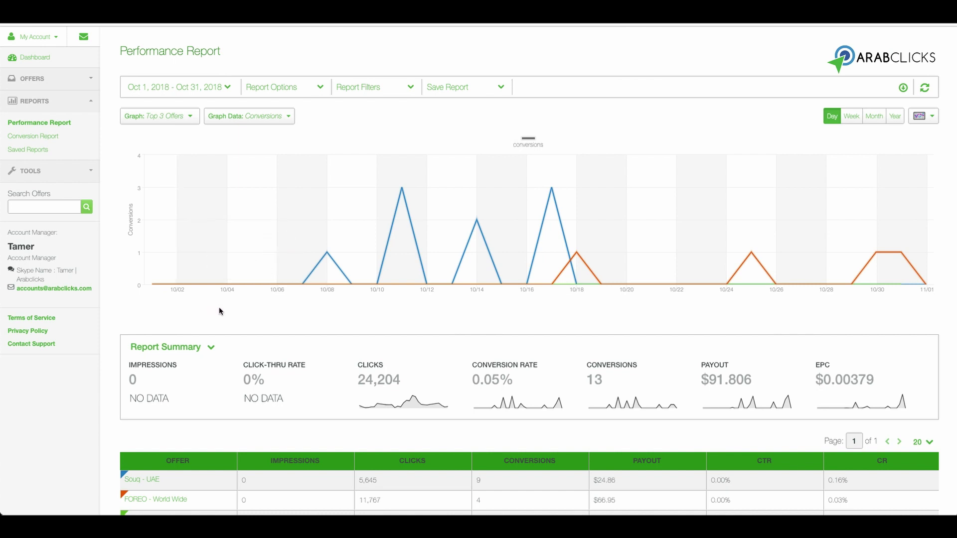
# - Uncheck Impressions in Report Options and apply, leaving Offer, Clicks, Conversions, Payout, CTR, CR
pyautogui.click(318, 88)
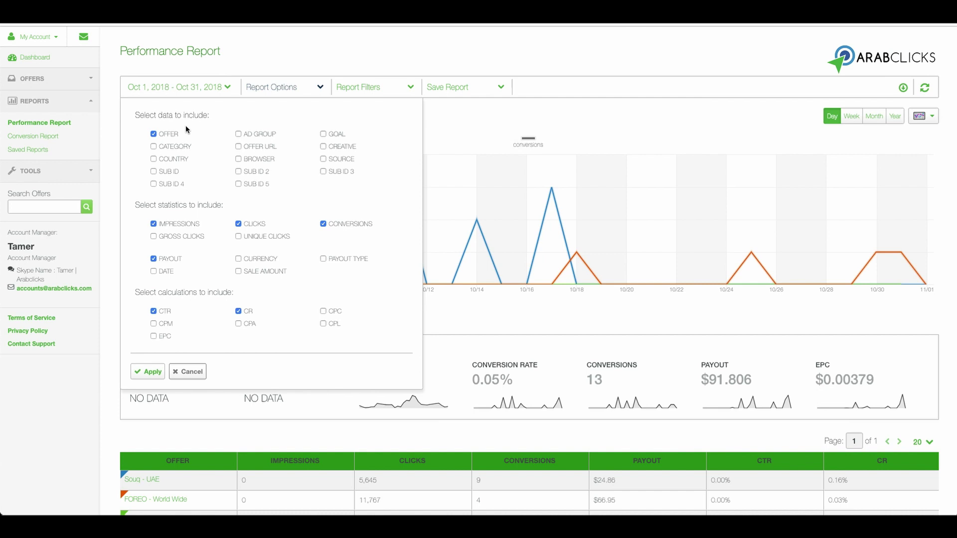
pyautogui.click(153, 134)
pyautogui.click(153, 134)
pyautogui.click(153, 224)
pyautogui.click(165, 314)
pyautogui.click(165, 314)
pyautogui.click(150, 372)
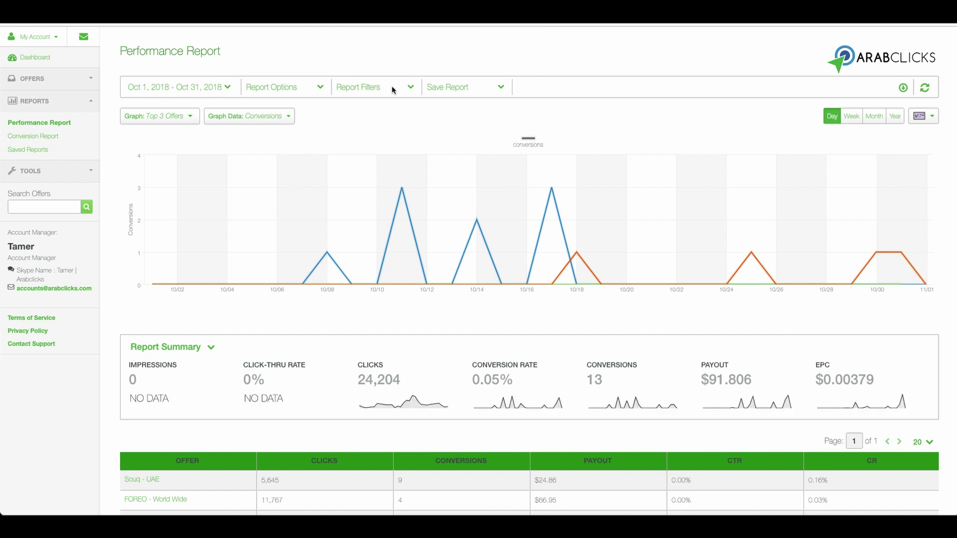
# - Add an Offers report filter for Amazon - World Wide
pyautogui.click(411, 88)
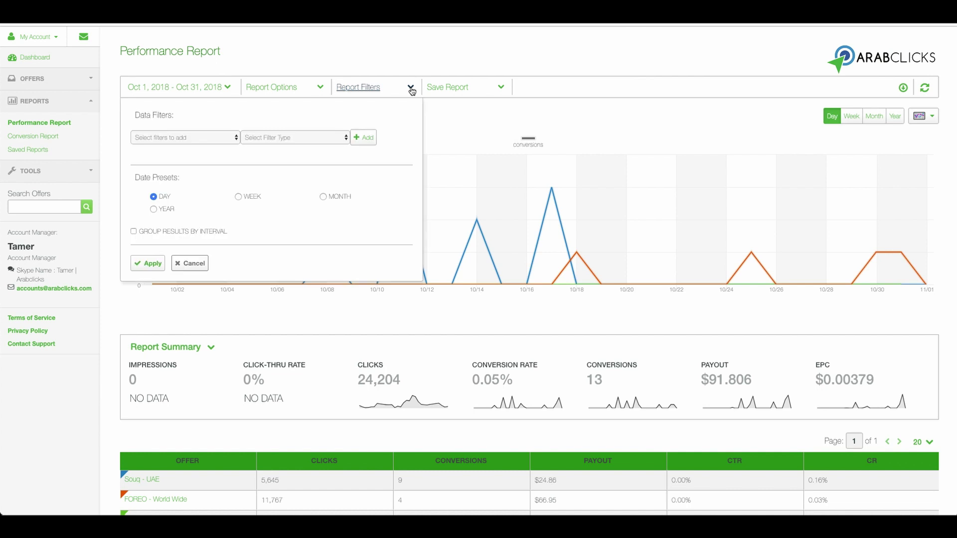
pyautogui.click(210, 137)
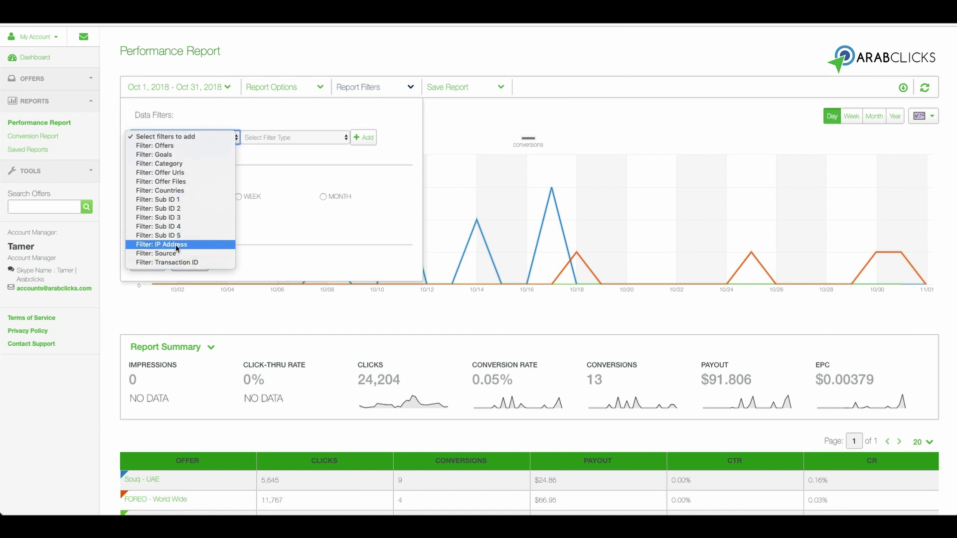
pyautogui.click(168, 148)
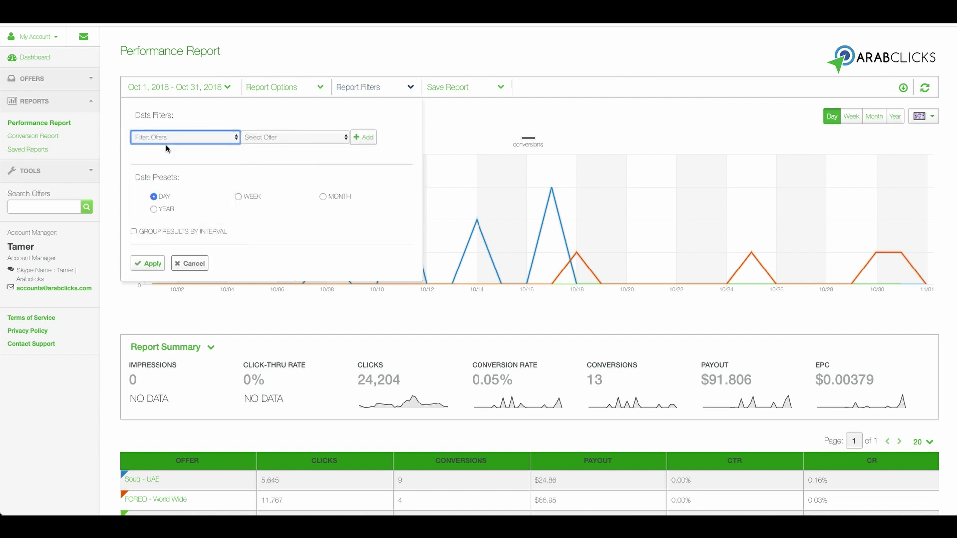
pyautogui.click(282, 138)
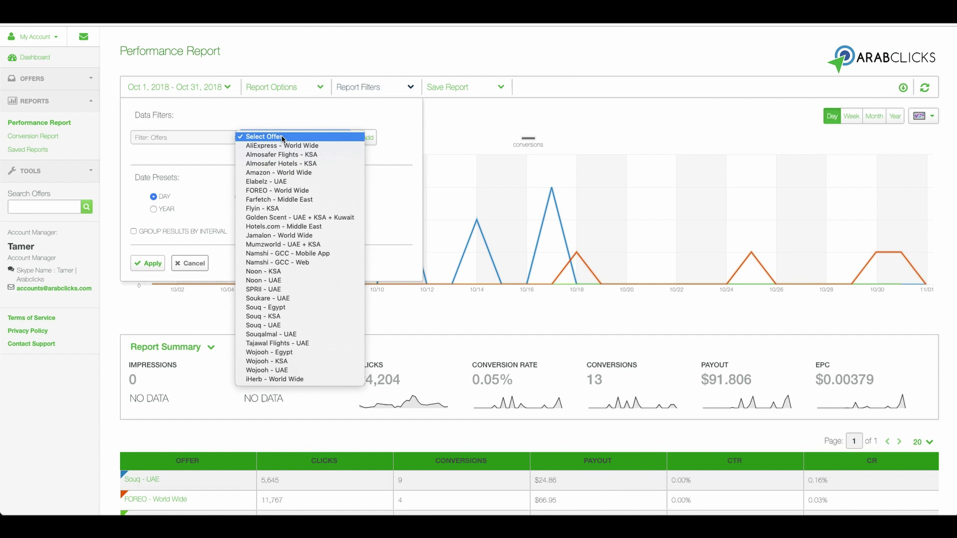
pyautogui.click(273, 176)
pyautogui.click(366, 138)
# - Add AliExpress - World Wide and iHerb - World Wide offer filters and apply them
pyautogui.click(314, 141)
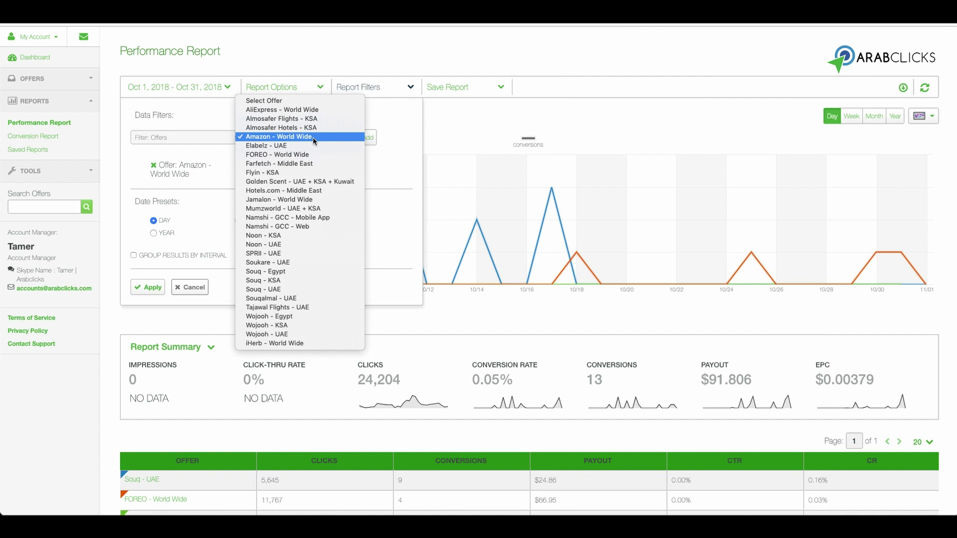
pyautogui.click(298, 109)
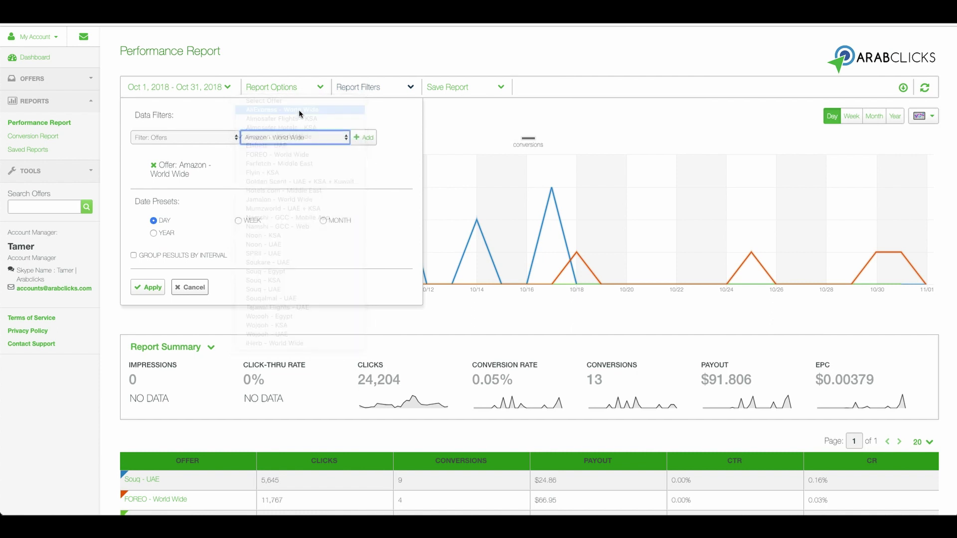
pyautogui.click(366, 141)
pyautogui.click(320, 137)
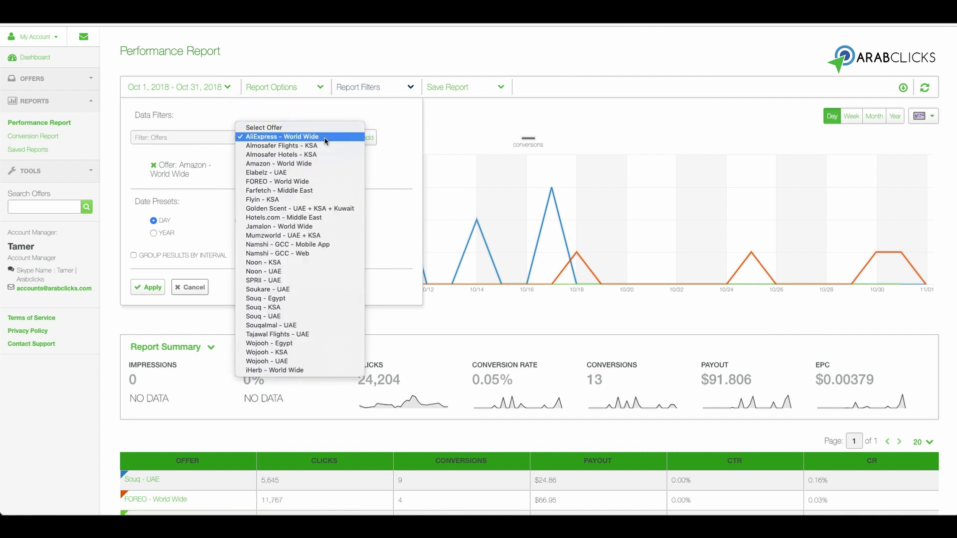
pyautogui.click(282, 370)
pyautogui.click(363, 137)
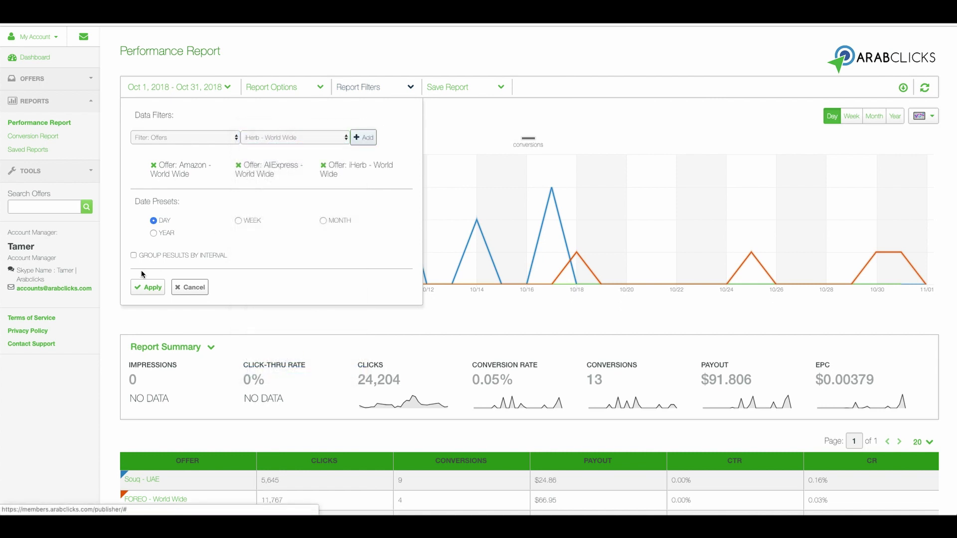
pyautogui.click(145, 290)
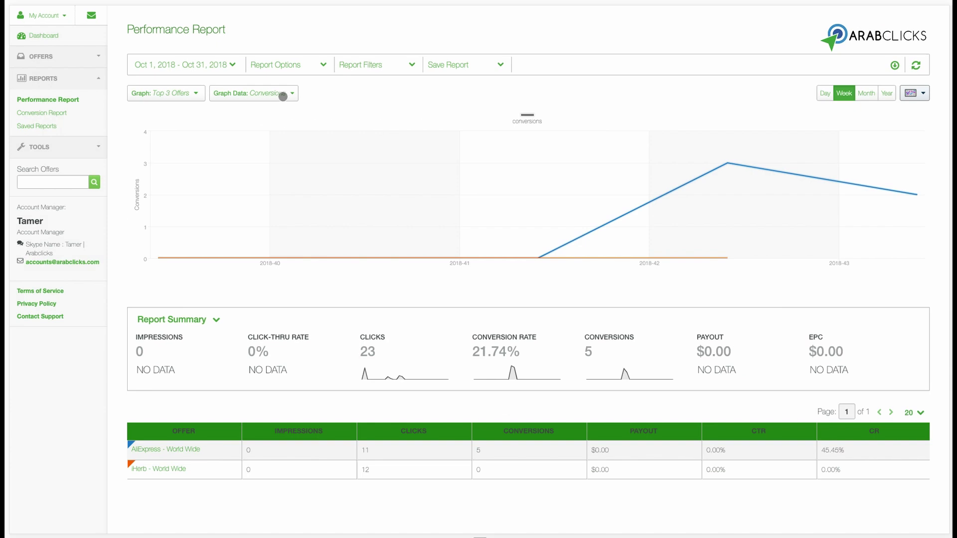
# - Plot payout alongside conversions on the graph, trying day and week grouping
pyautogui.click(282, 97)
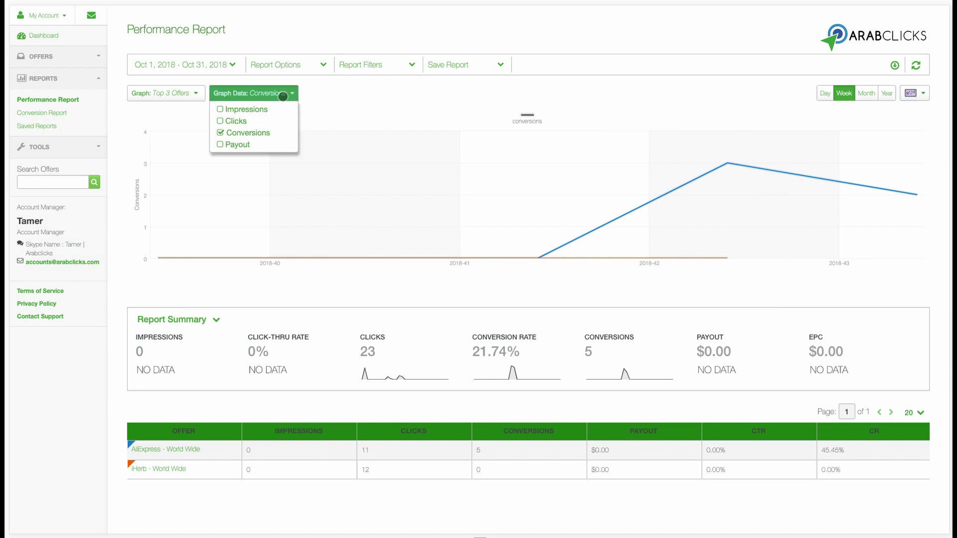
pyautogui.click(222, 145)
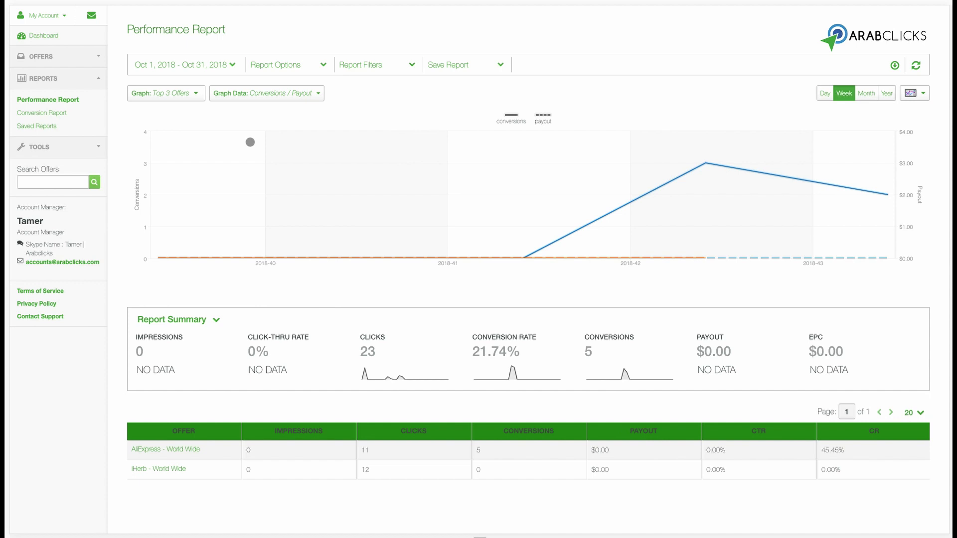
pyautogui.click(824, 93)
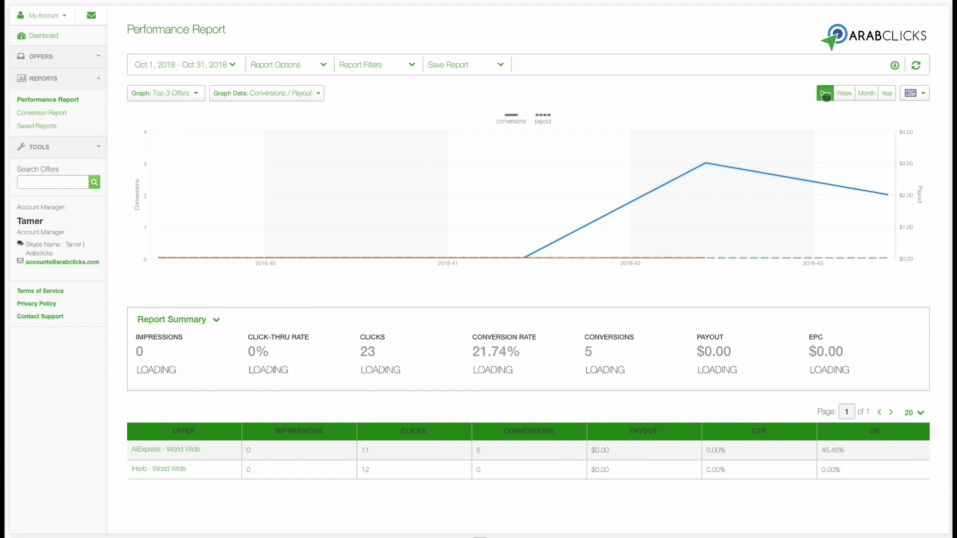
pyautogui.click(844, 94)
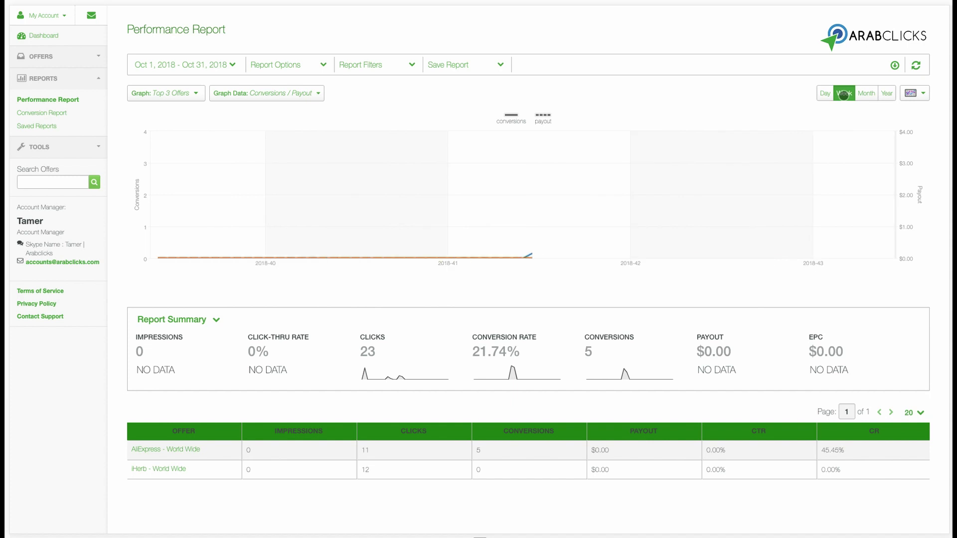
# - Make the graph a daily bar chart and bring up the Save Report naming form
pyautogui.click(916, 94)
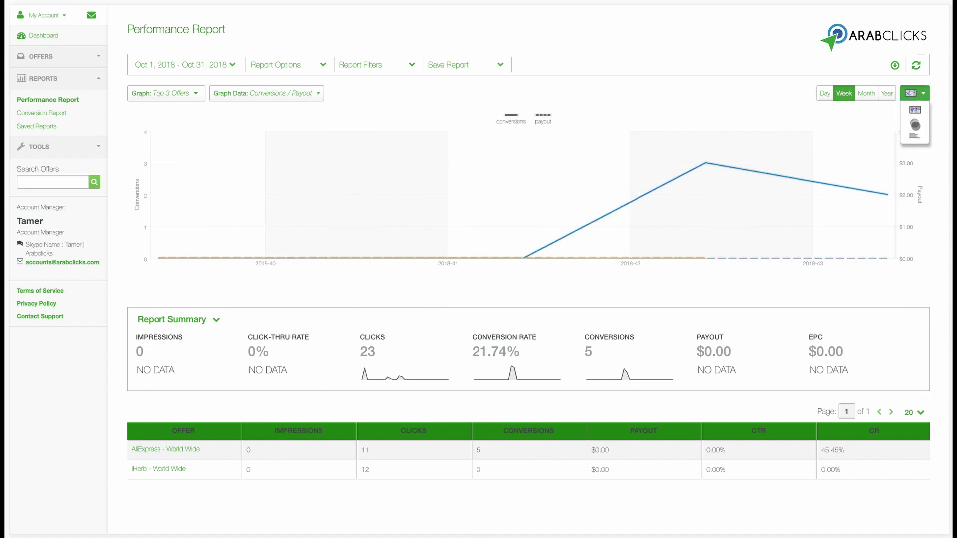
pyautogui.click(915, 123)
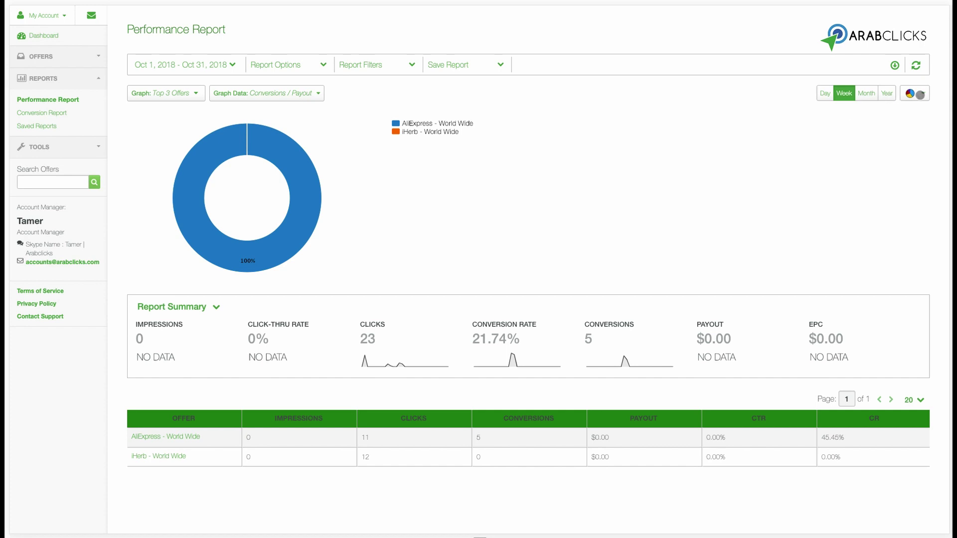
pyautogui.click(921, 94)
pyautogui.click(914, 137)
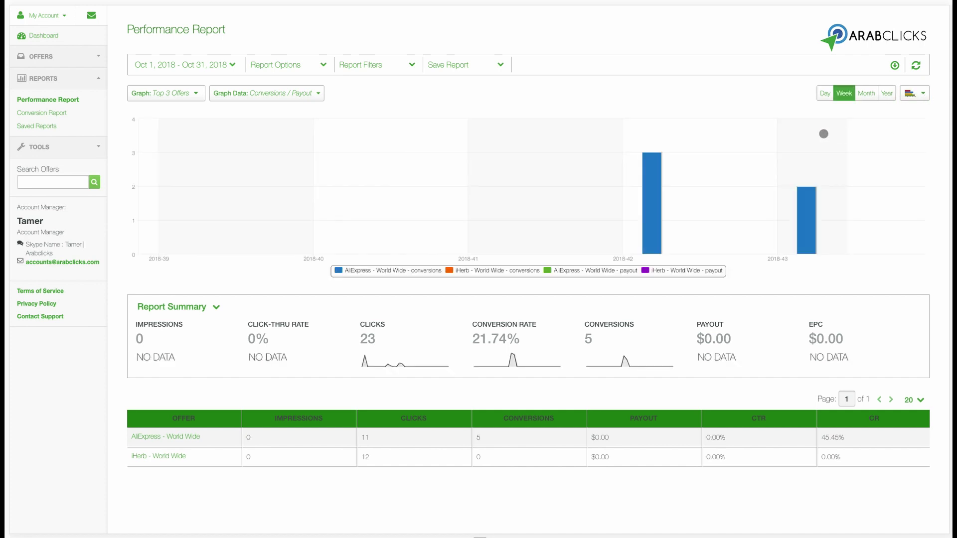
pyautogui.click(868, 96)
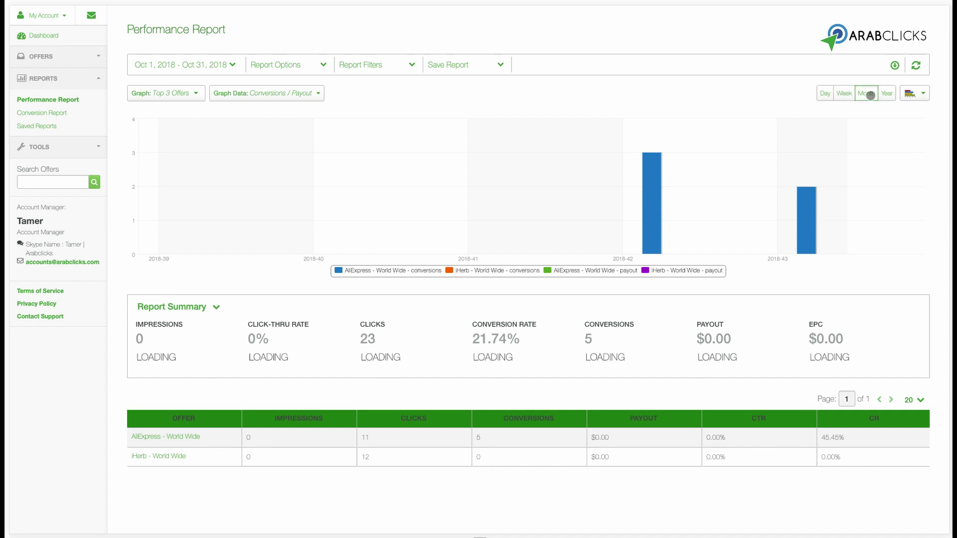
pyautogui.click(826, 93)
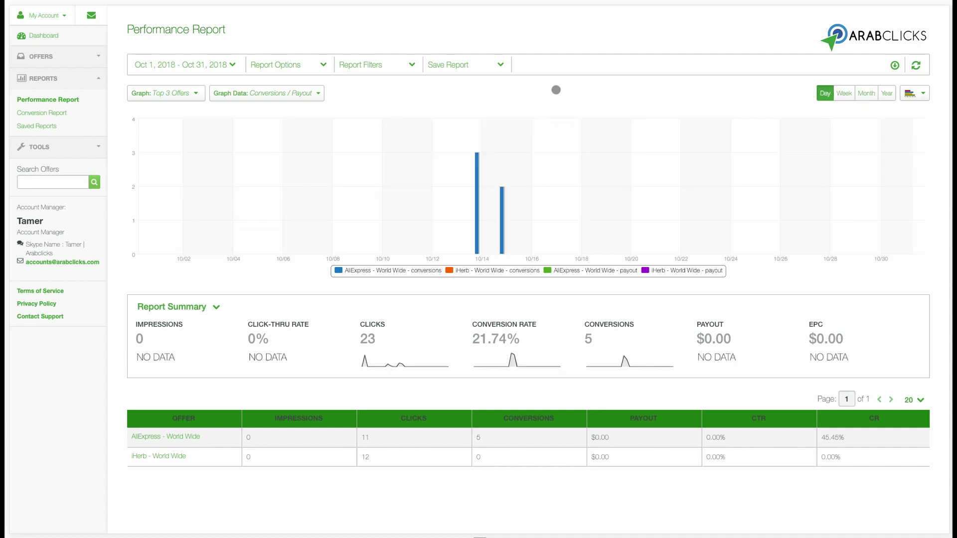
pyautogui.click(466, 66)
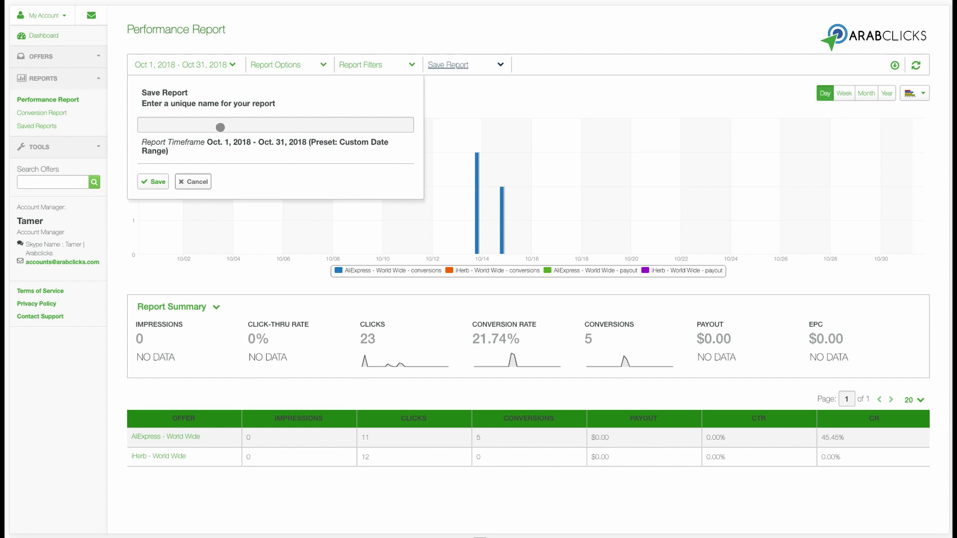
# - Save the report as 'my report' and generate a downloadable copy
pyautogui.click(220, 127)
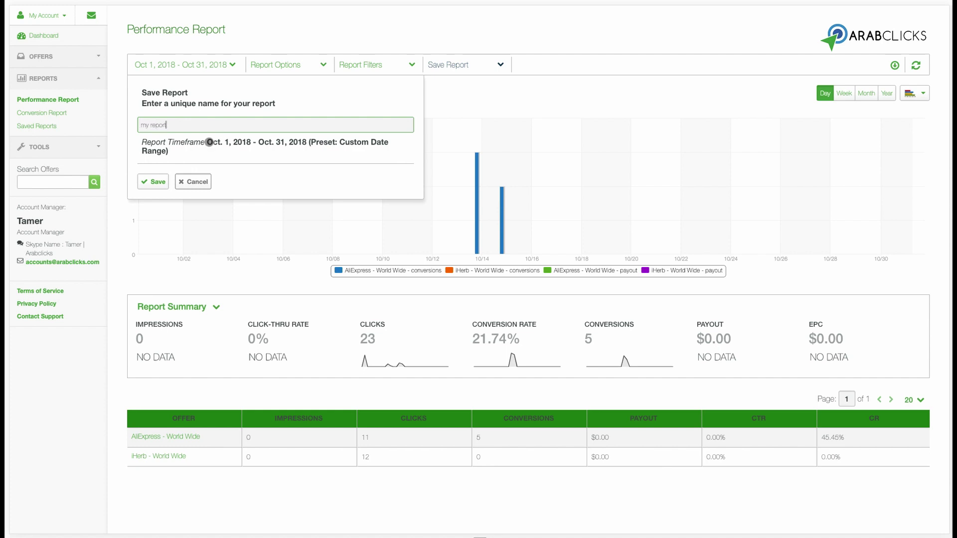
pyautogui.click(153, 182)
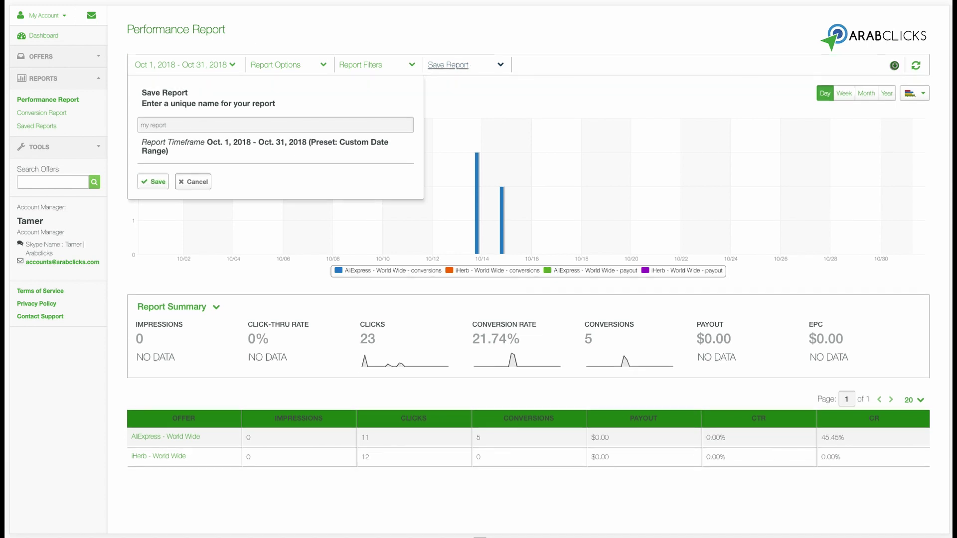
pyautogui.click(895, 66)
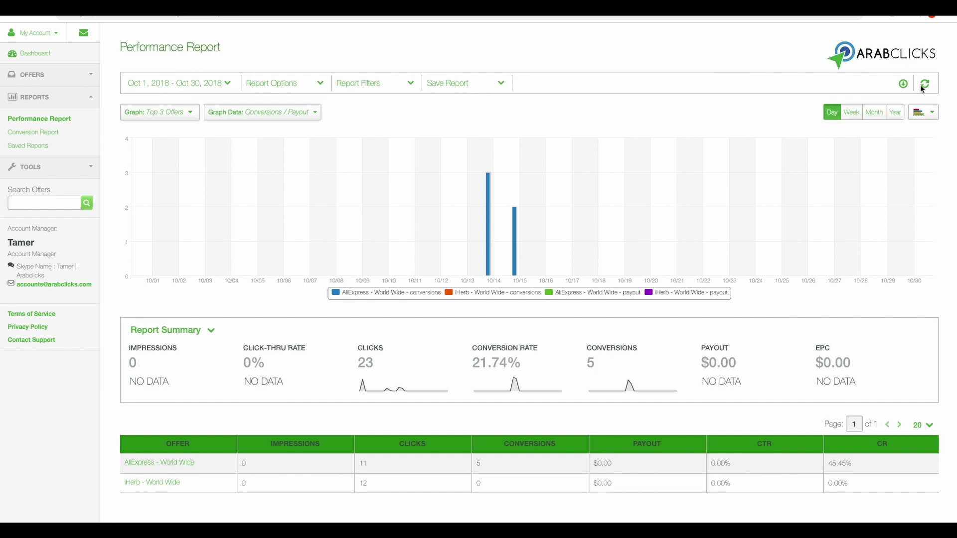
# - Change the chart to a line chart and zoom in on 10/13–10/14
pyautogui.click(928, 118)
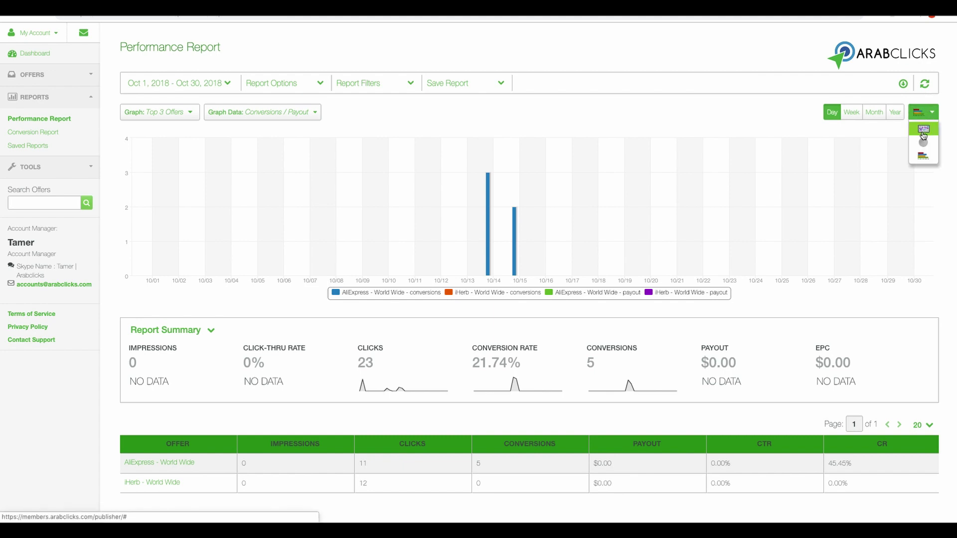
pyautogui.click(923, 132)
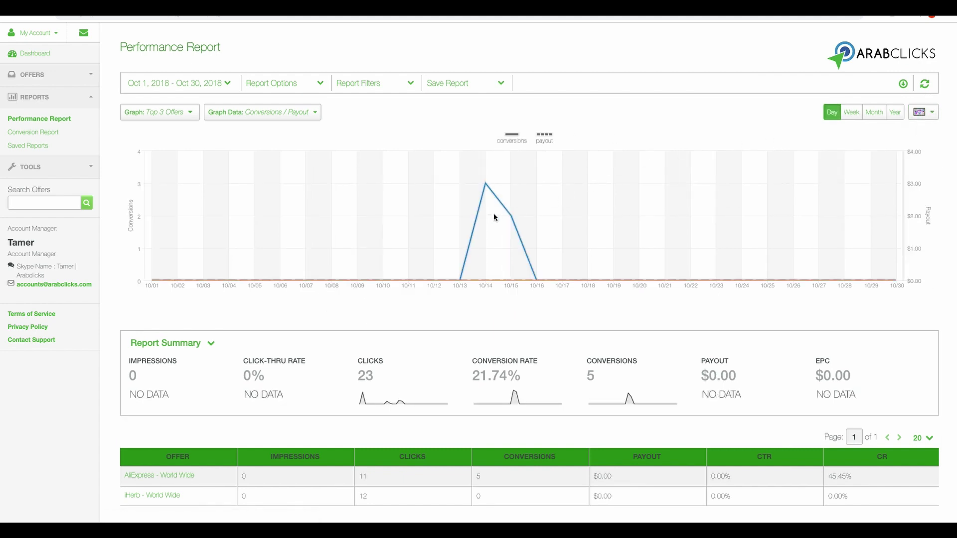
pyautogui.moveTo(495, 211)
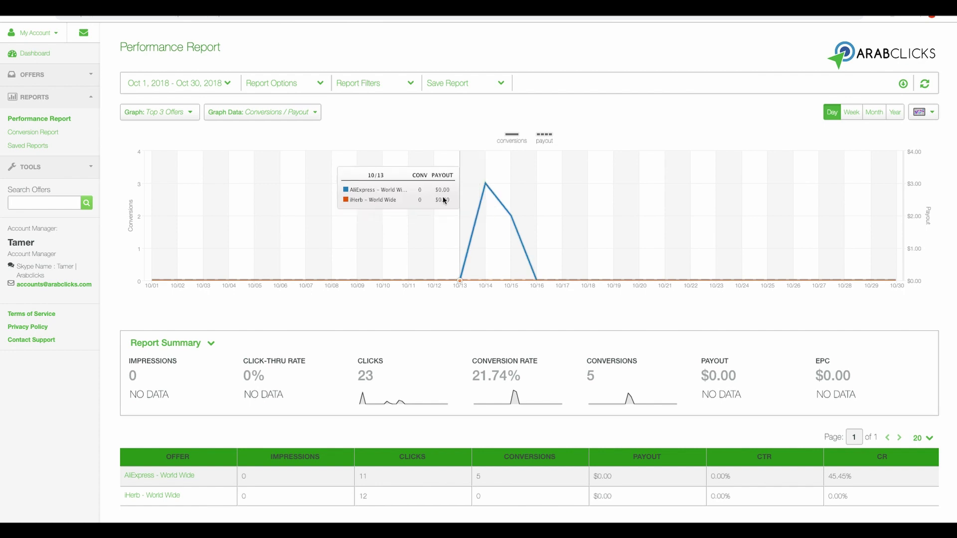
pyautogui.moveTo(438, 198); pyautogui.dragTo(551, 202)
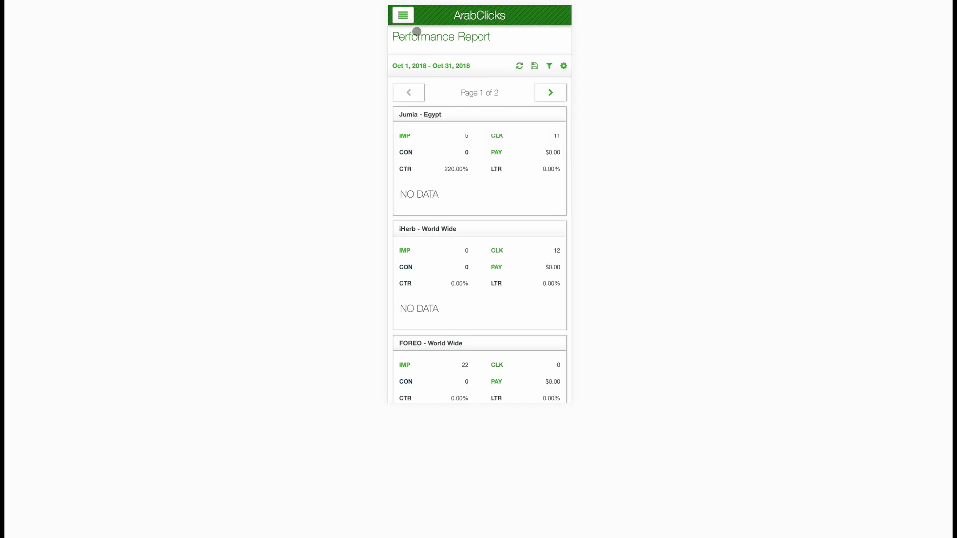
# - Load the Performance Report in the mobile layout, refresh it and go to page 2
pyautogui.click(402, 16)
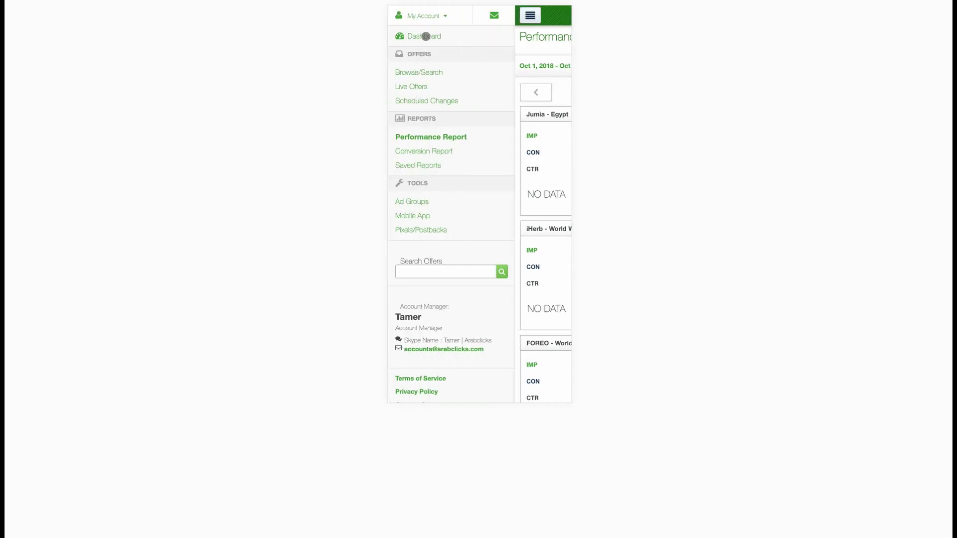
pyautogui.click(429, 137)
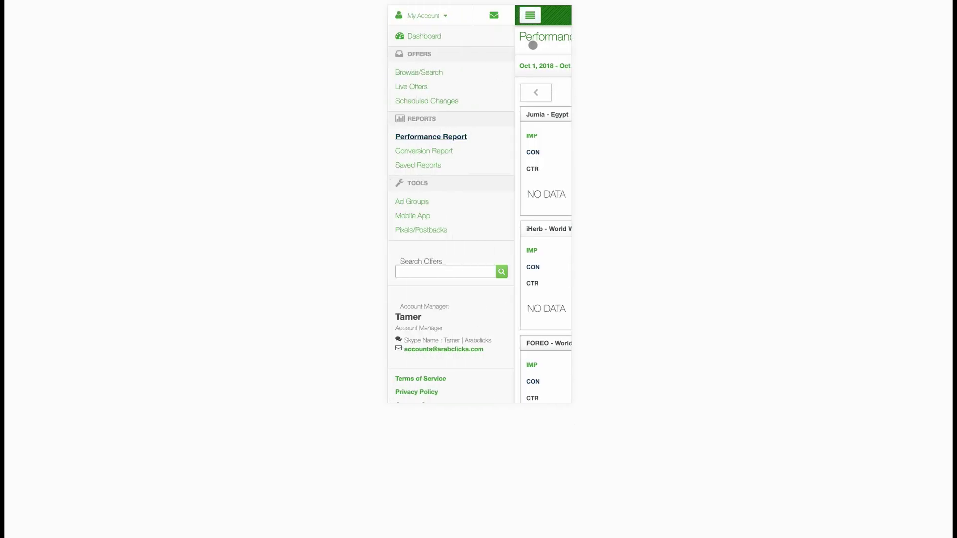
pyautogui.click(534, 20)
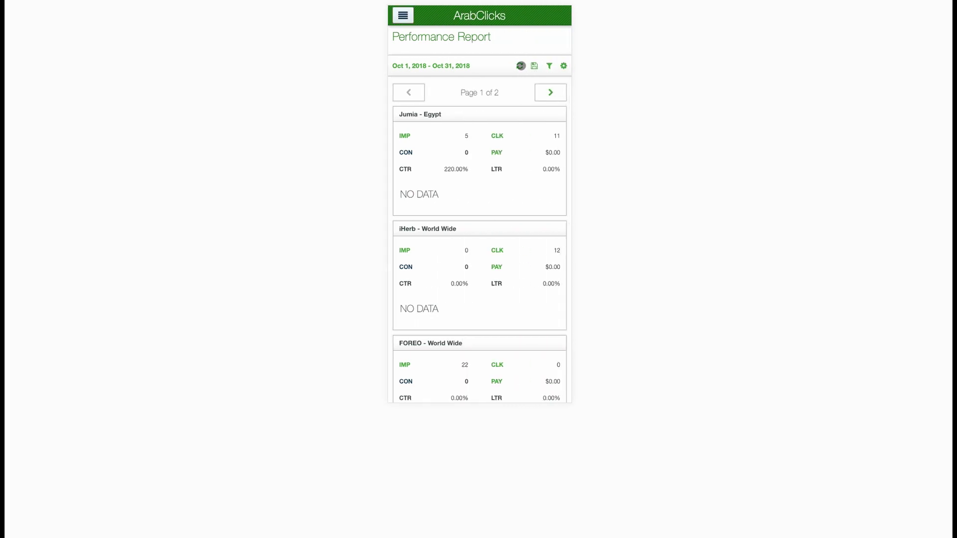
pyautogui.click(520, 66)
pyautogui.click(550, 92)
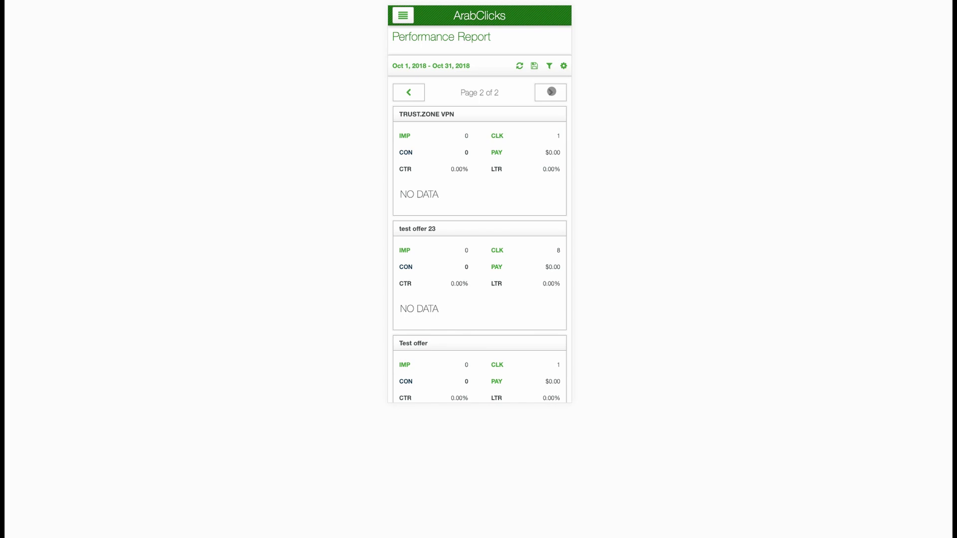
# - Open the column options and the filters panel, closing each without changes
pyautogui.click(562, 66)
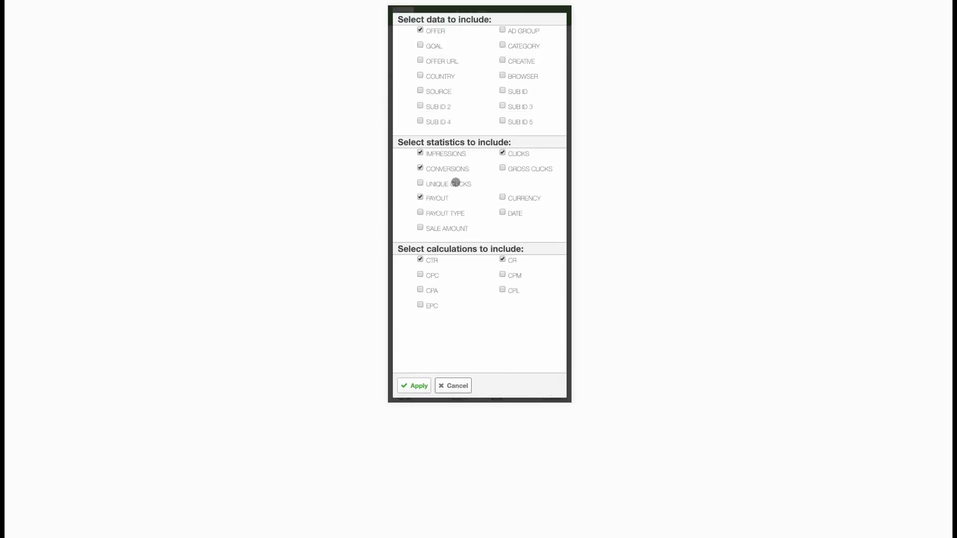
pyautogui.click(453, 387)
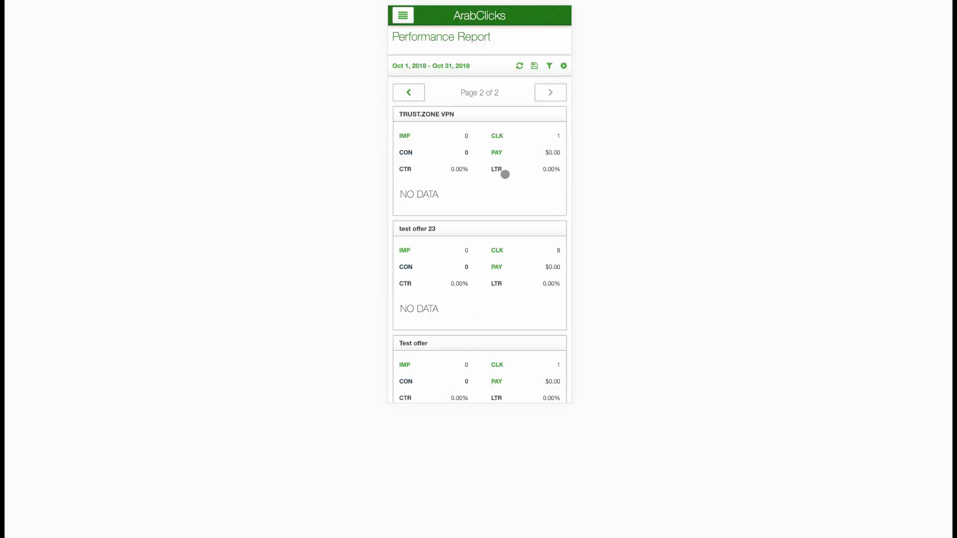
pyautogui.click(549, 67)
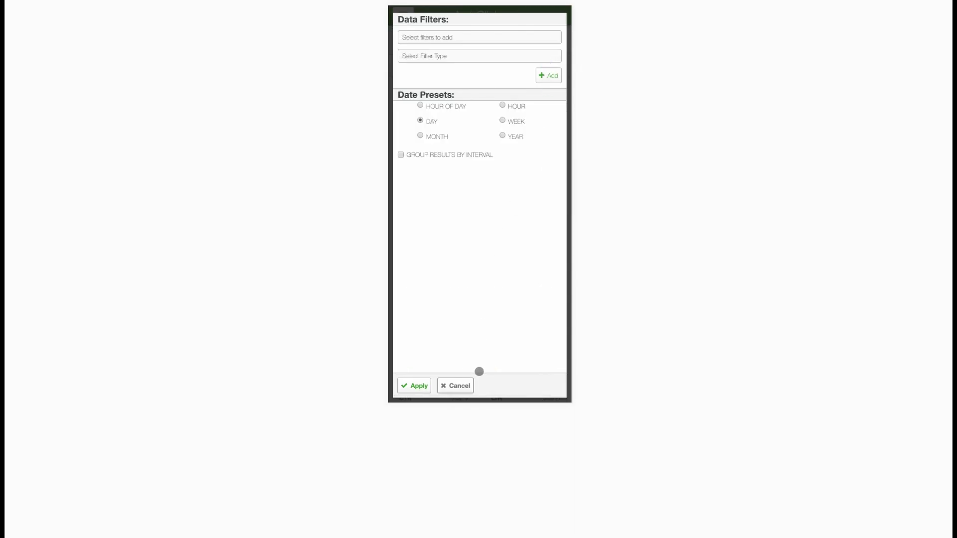
pyautogui.click(469, 388)
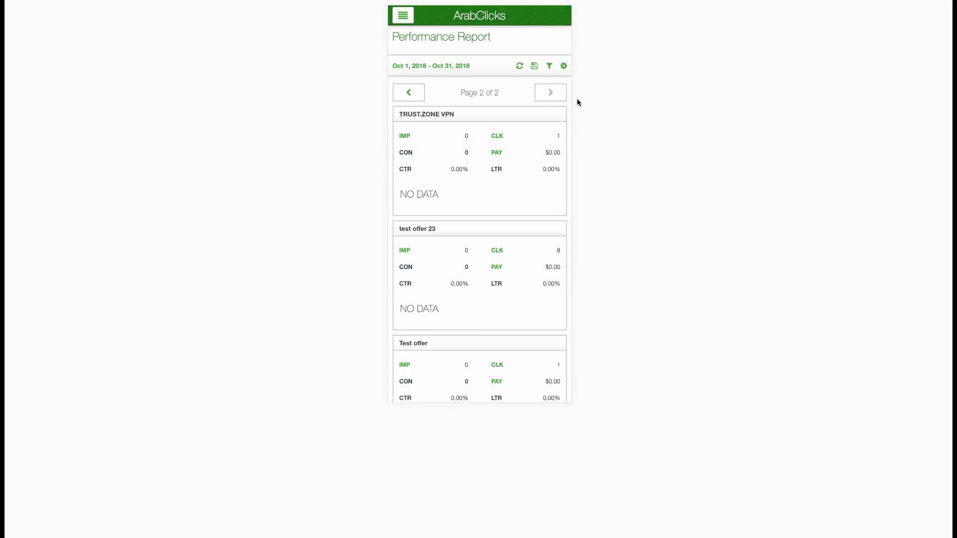